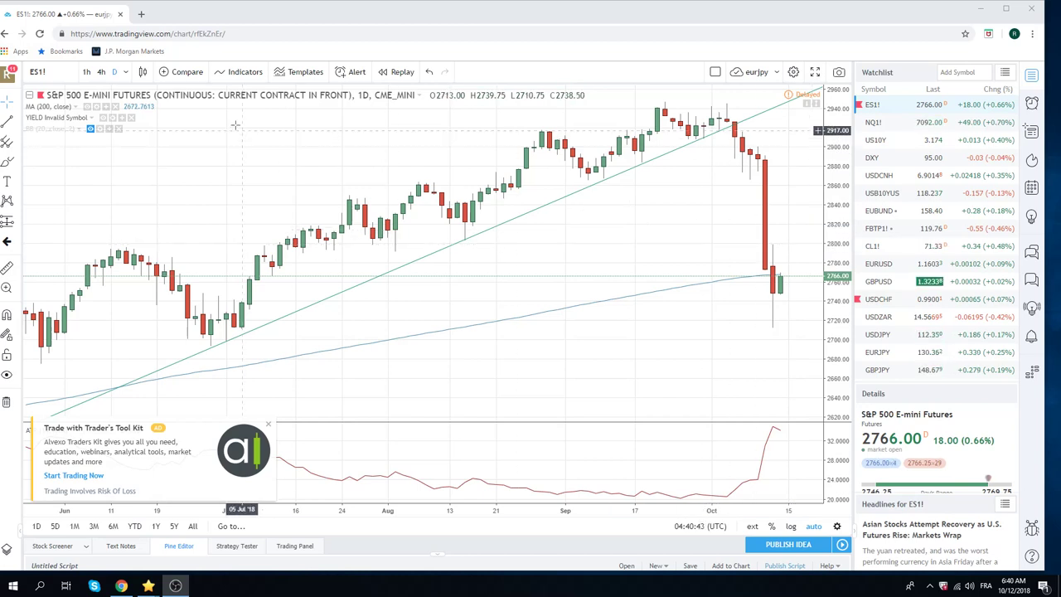
Put the ES1! chart on 1-week candles, then load EURUSD from the watchlist.
click(124, 72)
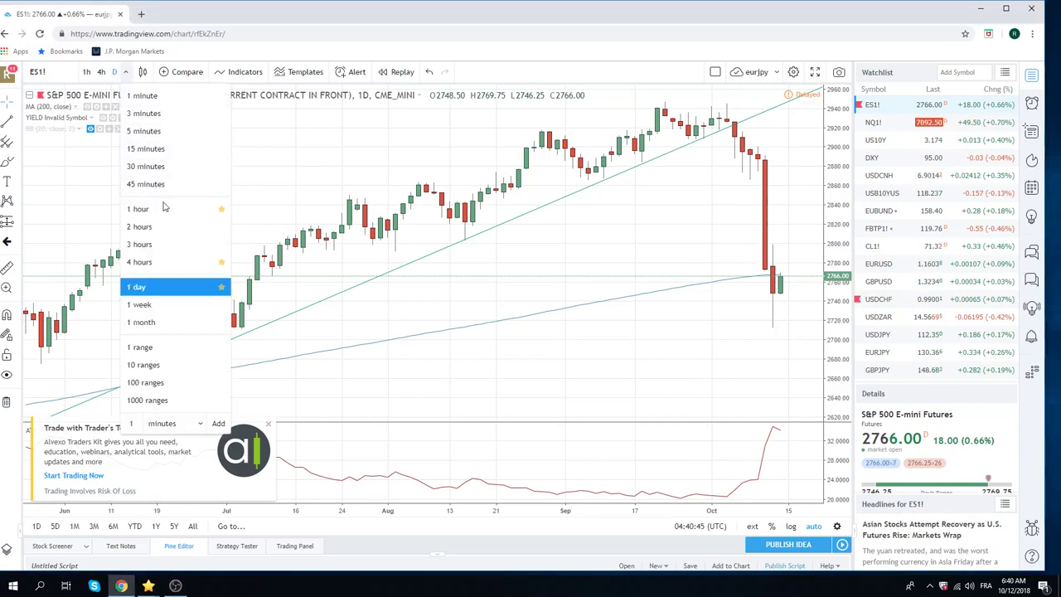
click(139, 304)
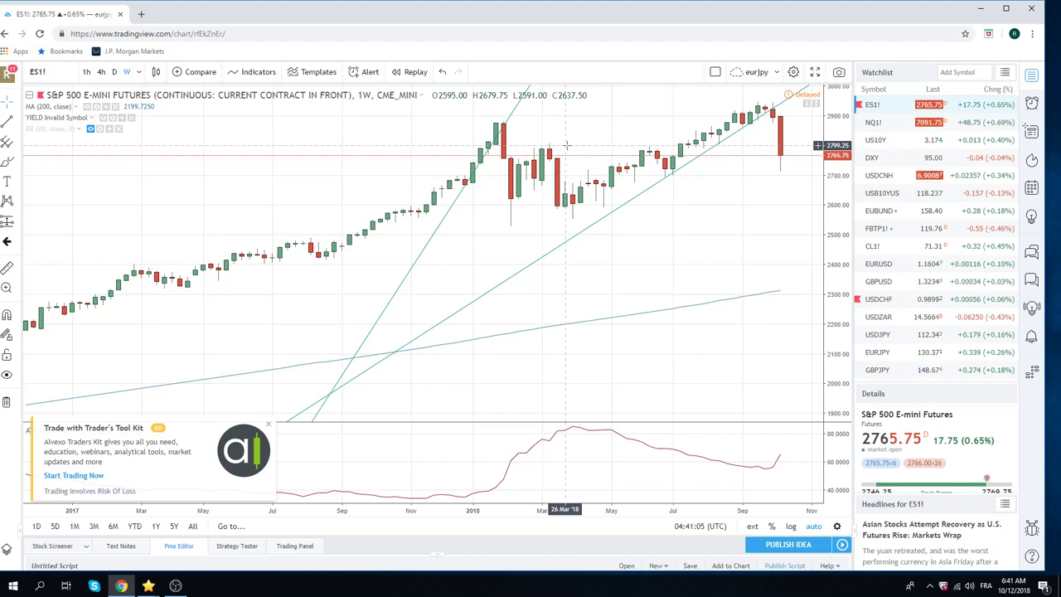
click(875, 265)
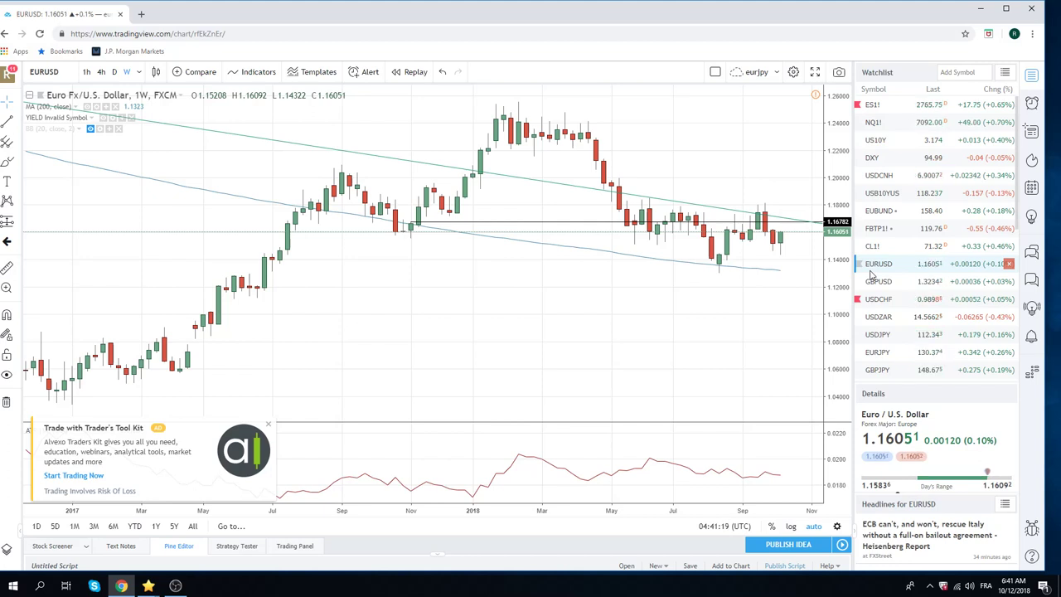
Close the chart ad and the ad-free upgrade offer, then switch EURUSD to daily candles.
click(268, 425)
click(423, 402)
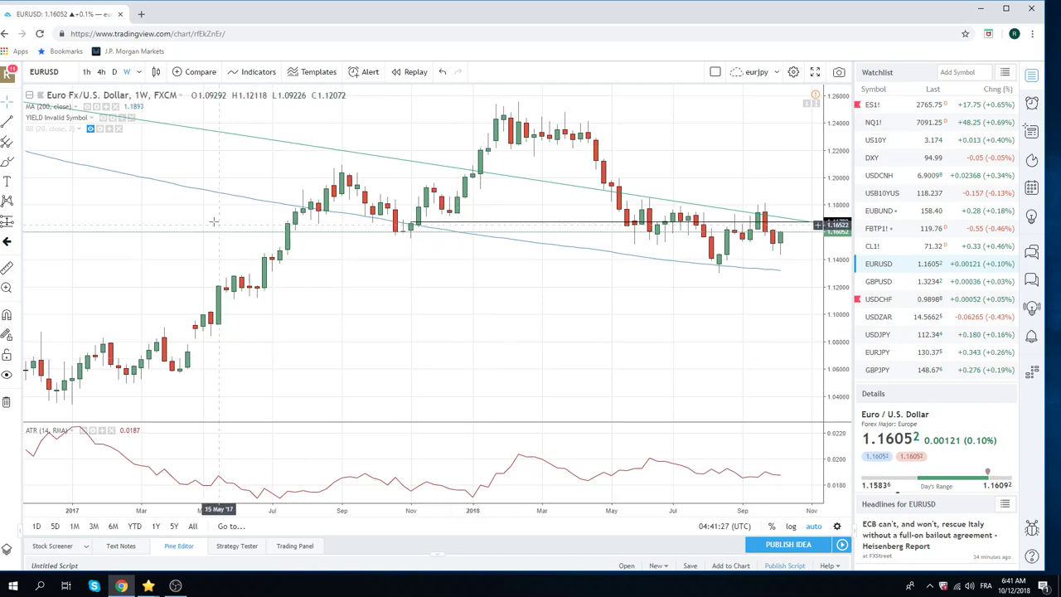
click(115, 72)
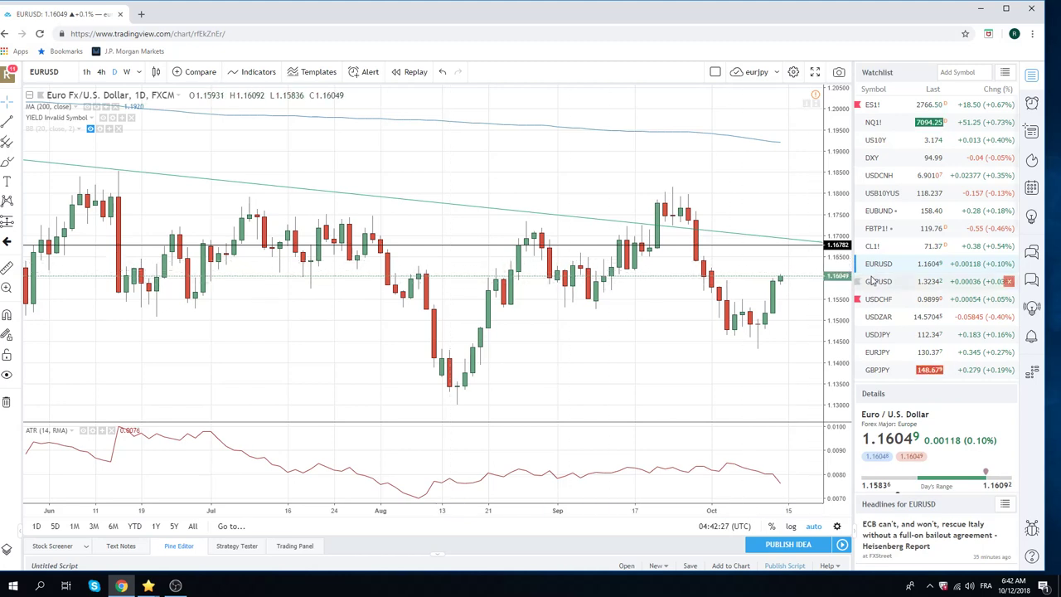
scroll(872, 281, down, 2)
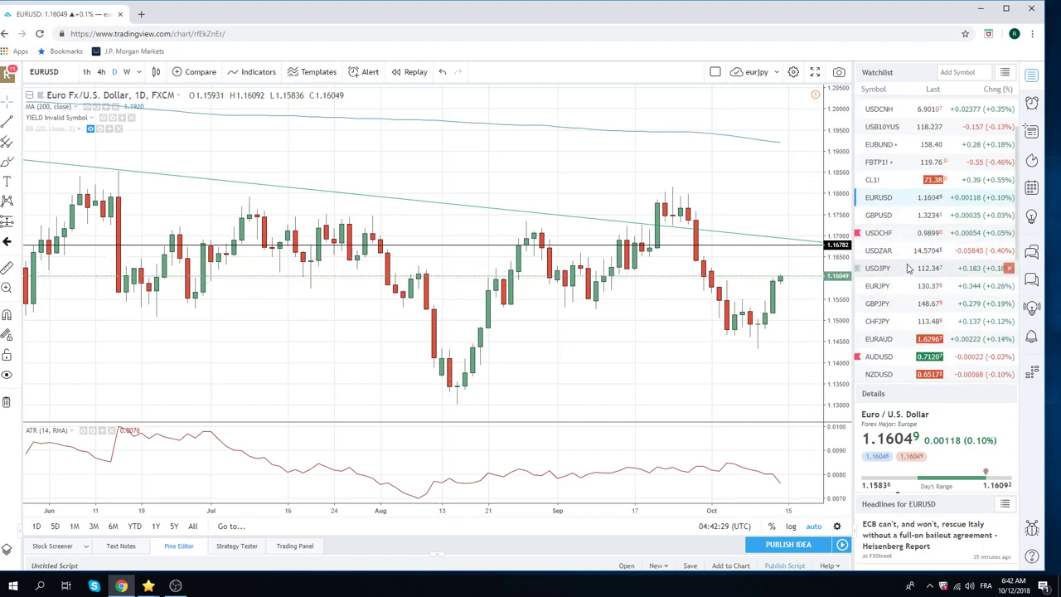
View USDCHF from the watchlist, then load the EURCHF symbol.
click(880, 233)
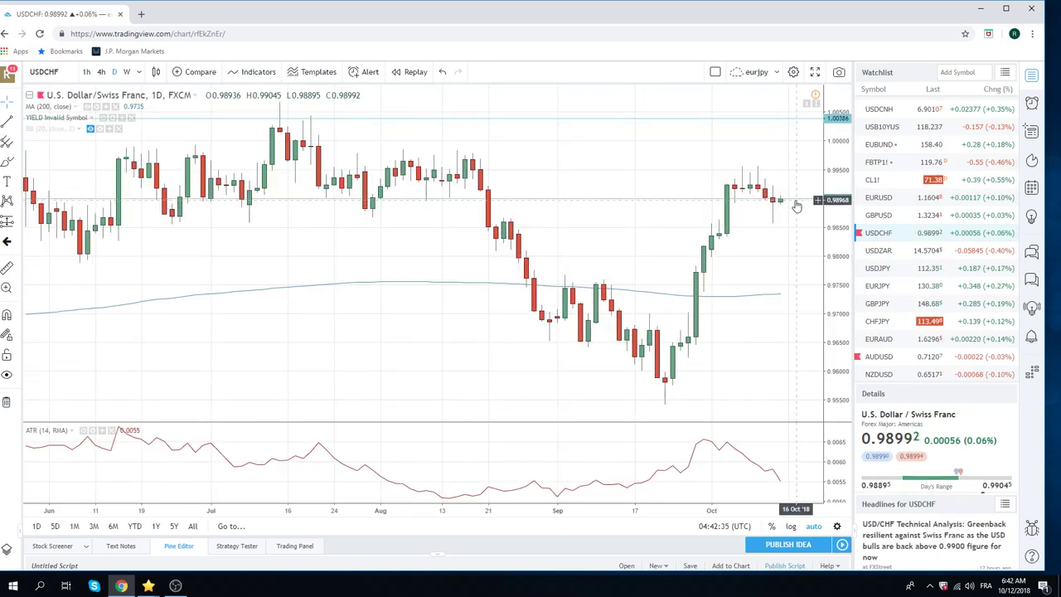
click(65, 74)
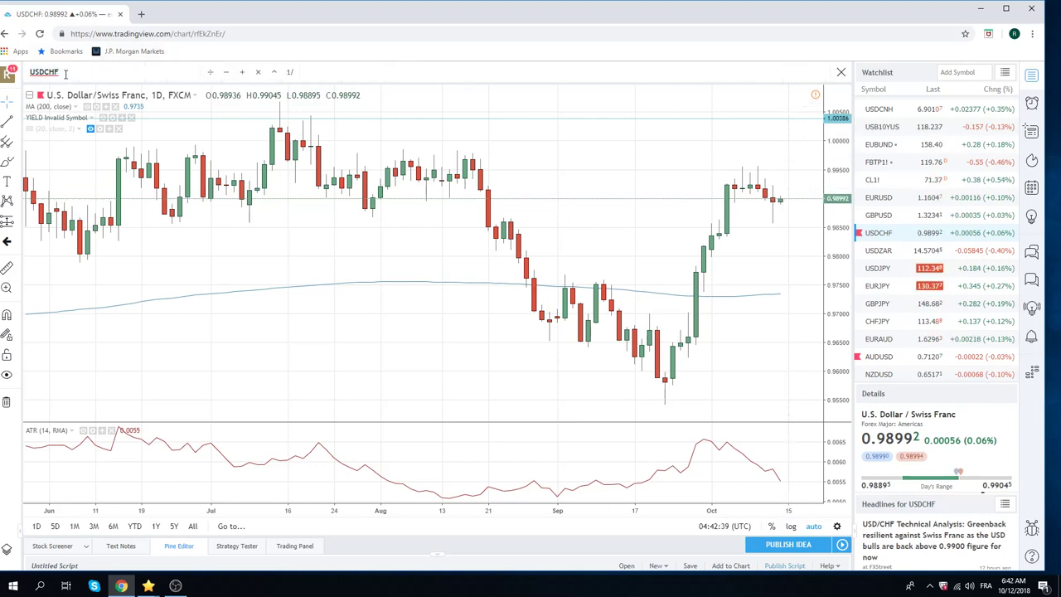
text(EURCHF)
key(Return)
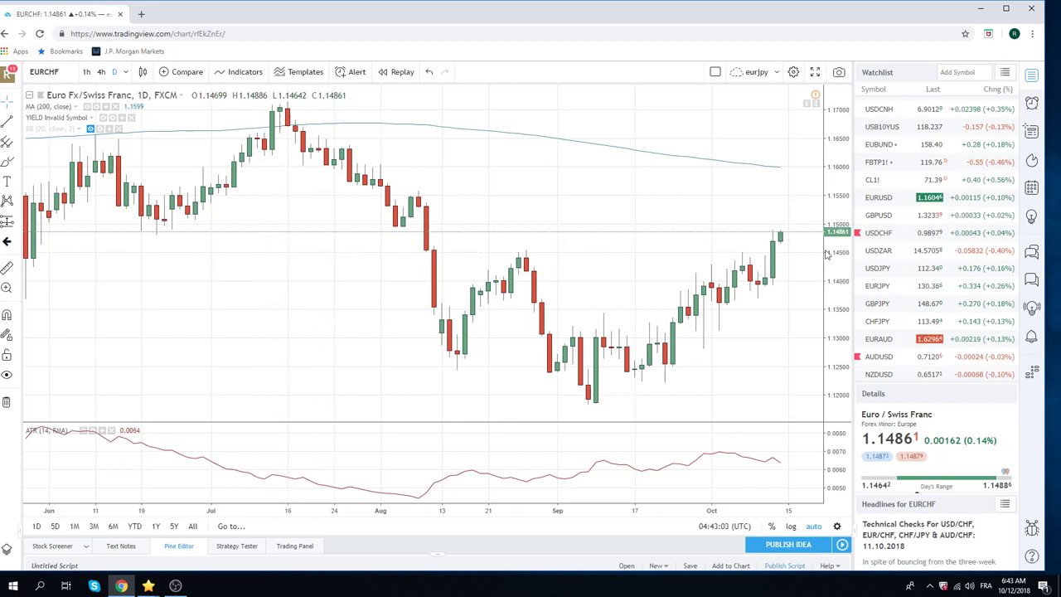
Go back to USDCHF, then load GBPUSD from the watchlist.
click(894, 235)
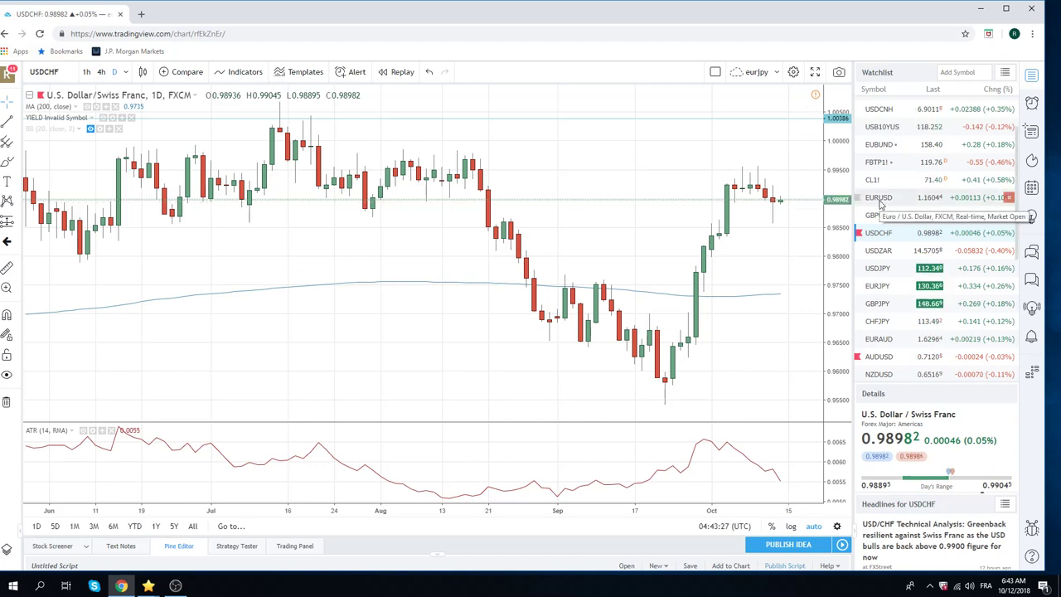
click(877, 217)
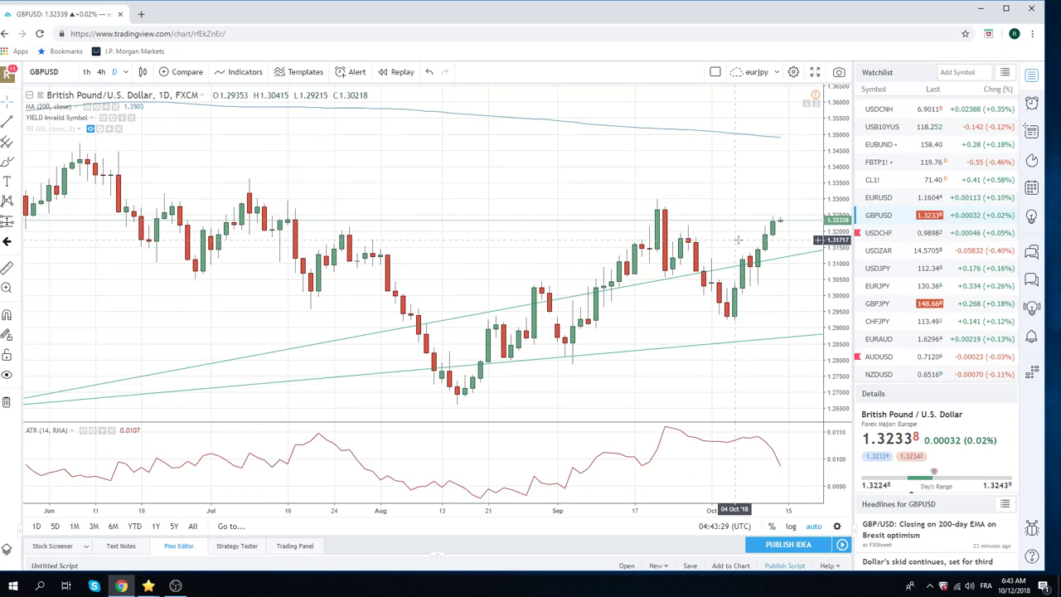
Switch the GBPUSD chart to the 1h interval.
click(85, 73)
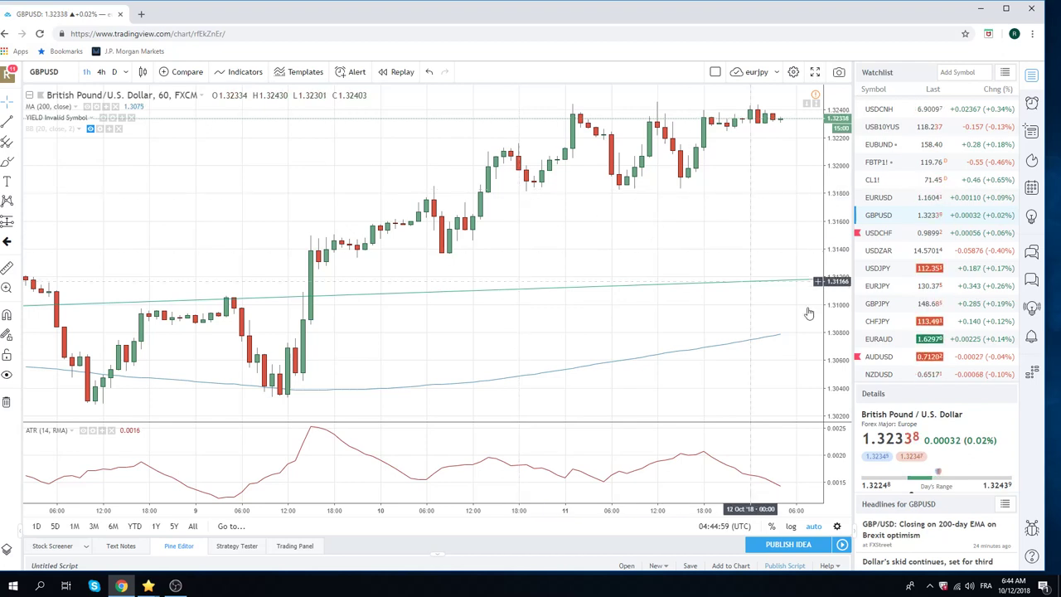
Load AUDUSD on the hourly chart and zoom out to see more history.
click(880, 358)
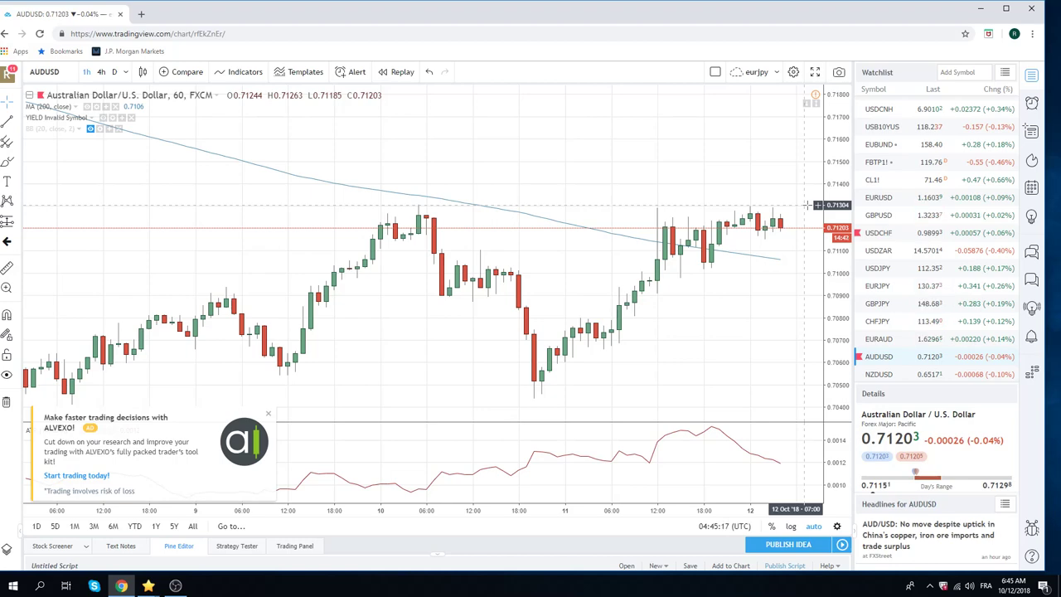
scroll(808, 204, down, 2)
scroll(777, 207, down, 2)
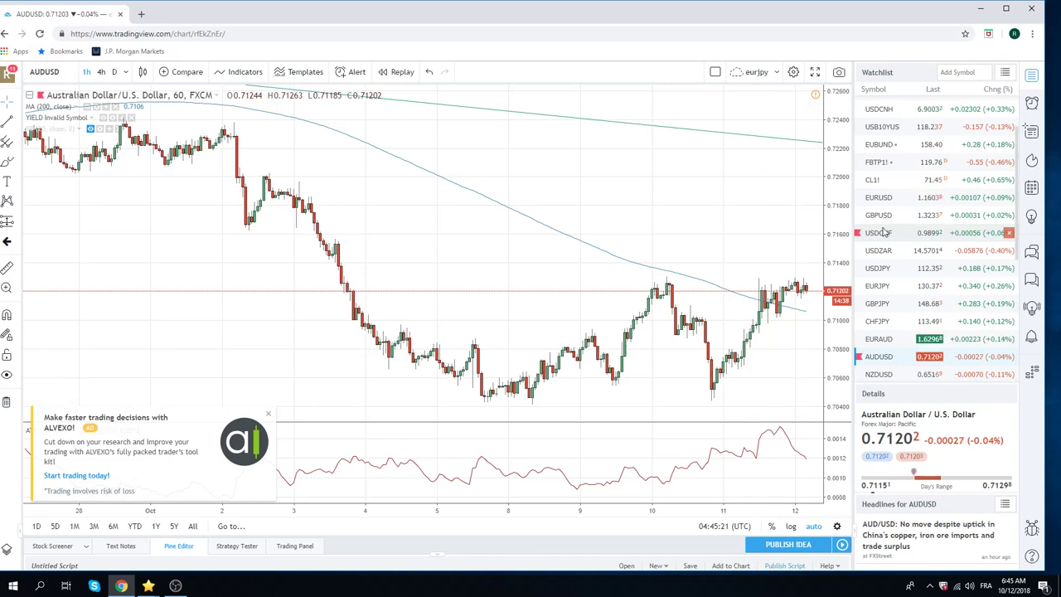
scroll(883, 232, down, 1)
scroll(883, 232, down, 1)
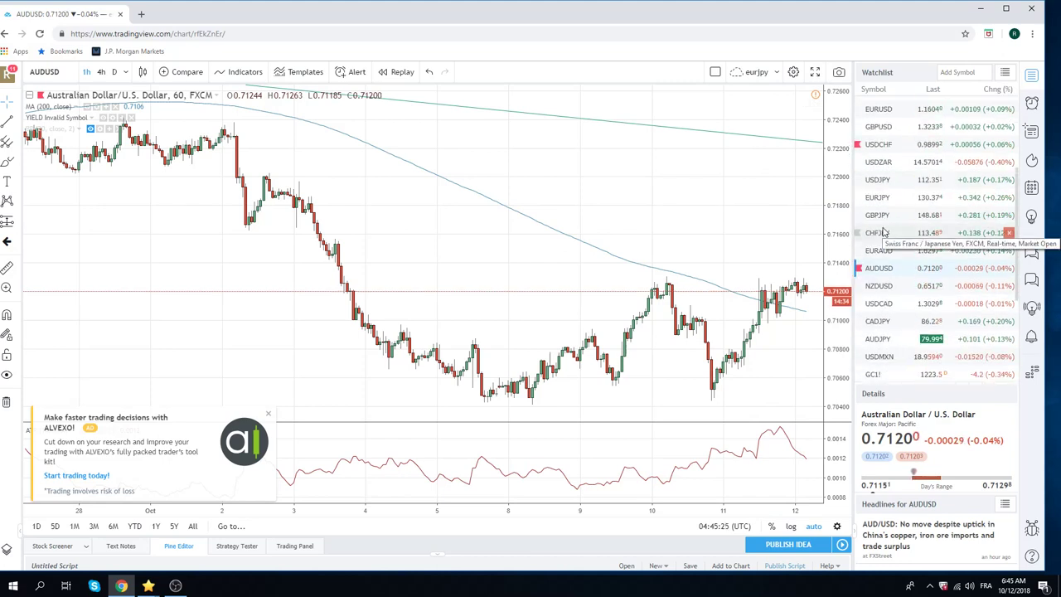
Load GC1! from the watchlist and show it on daily candles.
scroll(882, 315, down, 1)
click(880, 355)
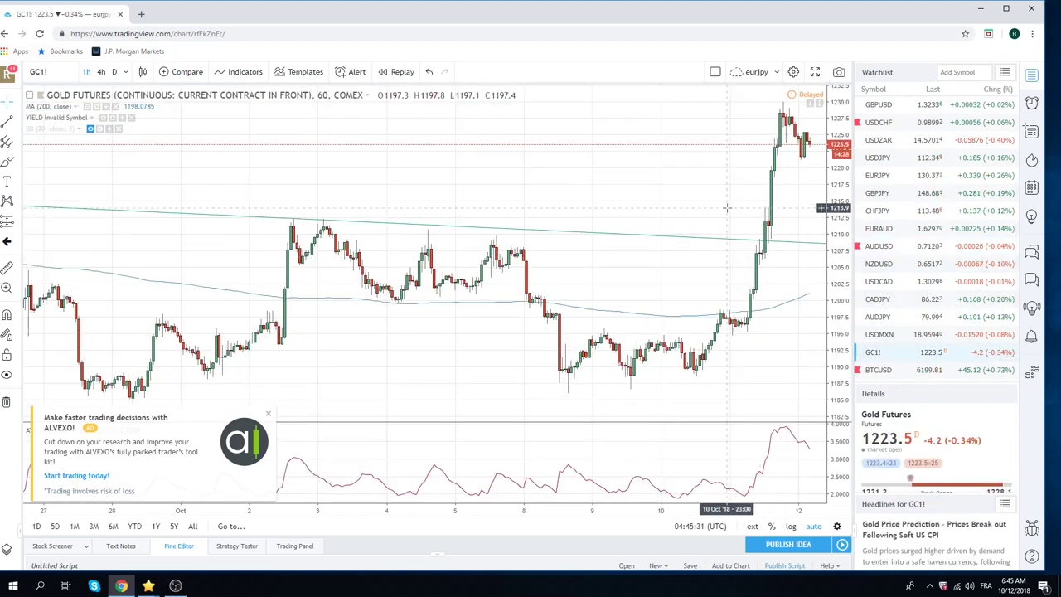
scroll(726, 208, down, 2)
scroll(726, 208, down, 1)
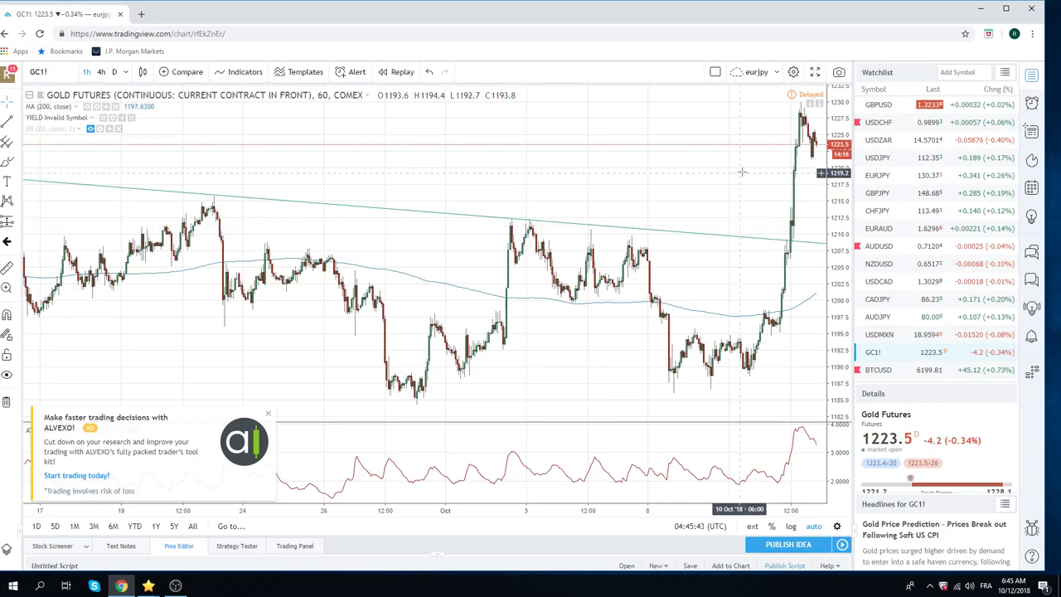
scroll(726, 193, up, 1)
scroll(726, 194, up, 1)
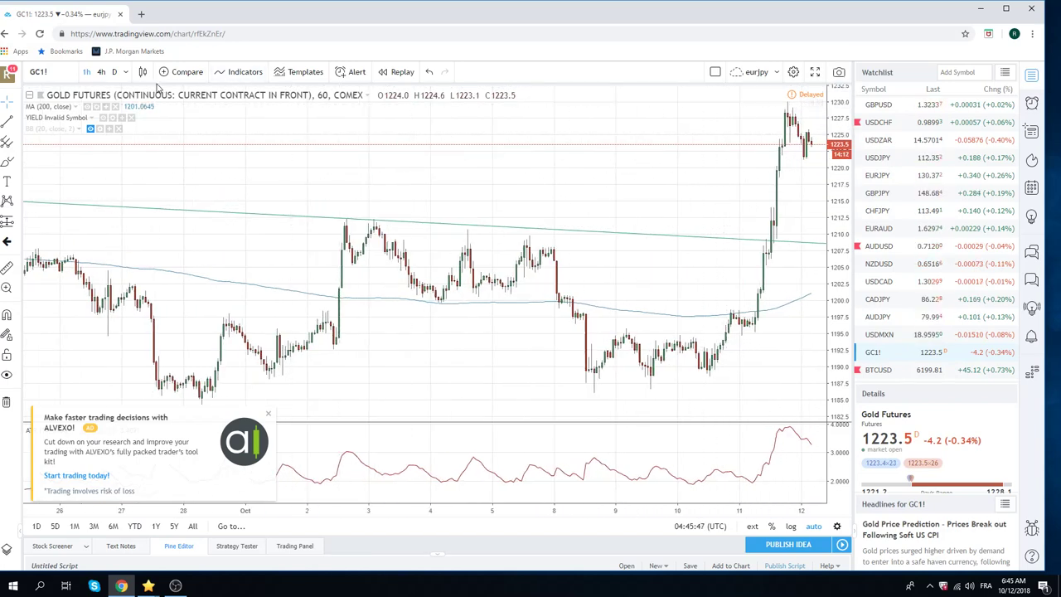
click(114, 72)
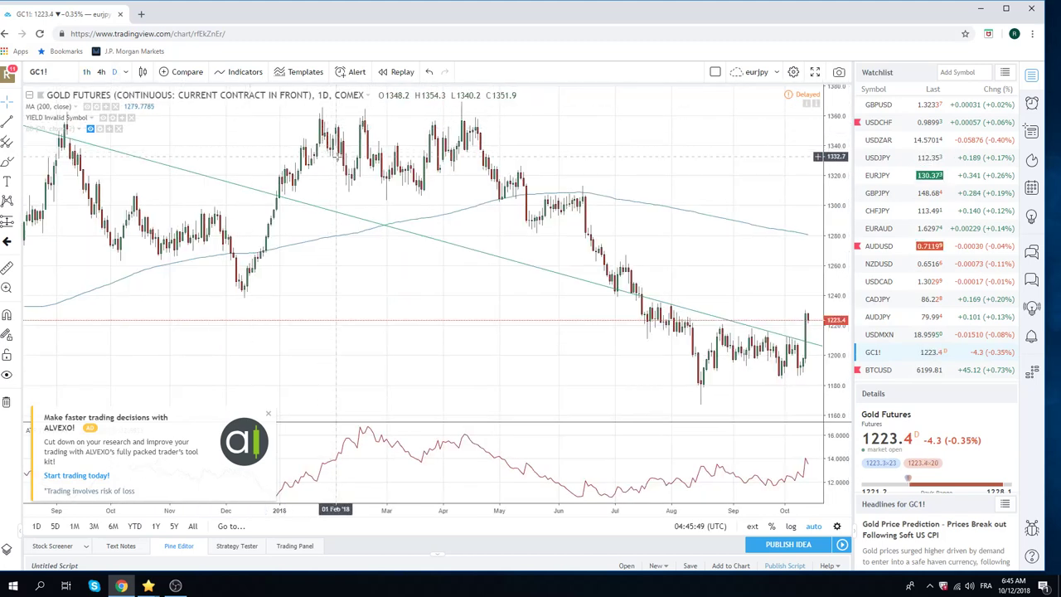